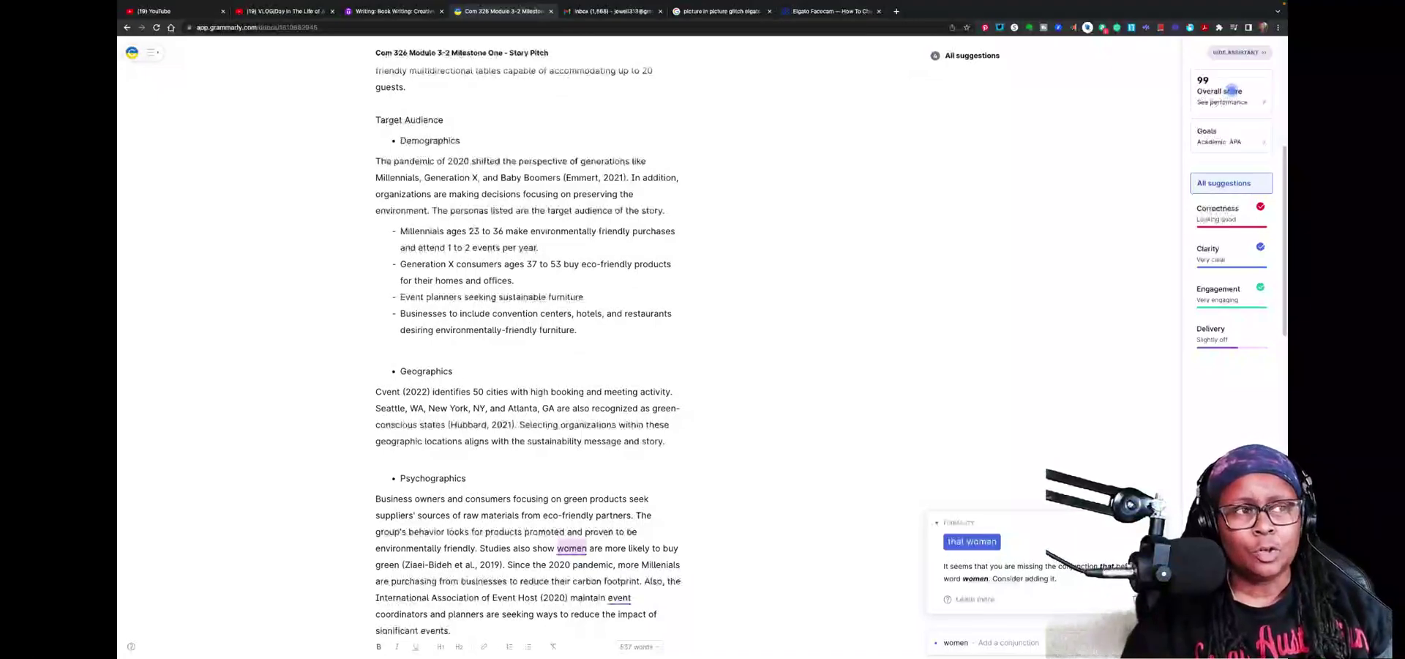
# Switch from the Story Pitch document to the 'Elgato Facecam — How To Change USB Transfer Mode' tab
pyautogui.click(829, 15)
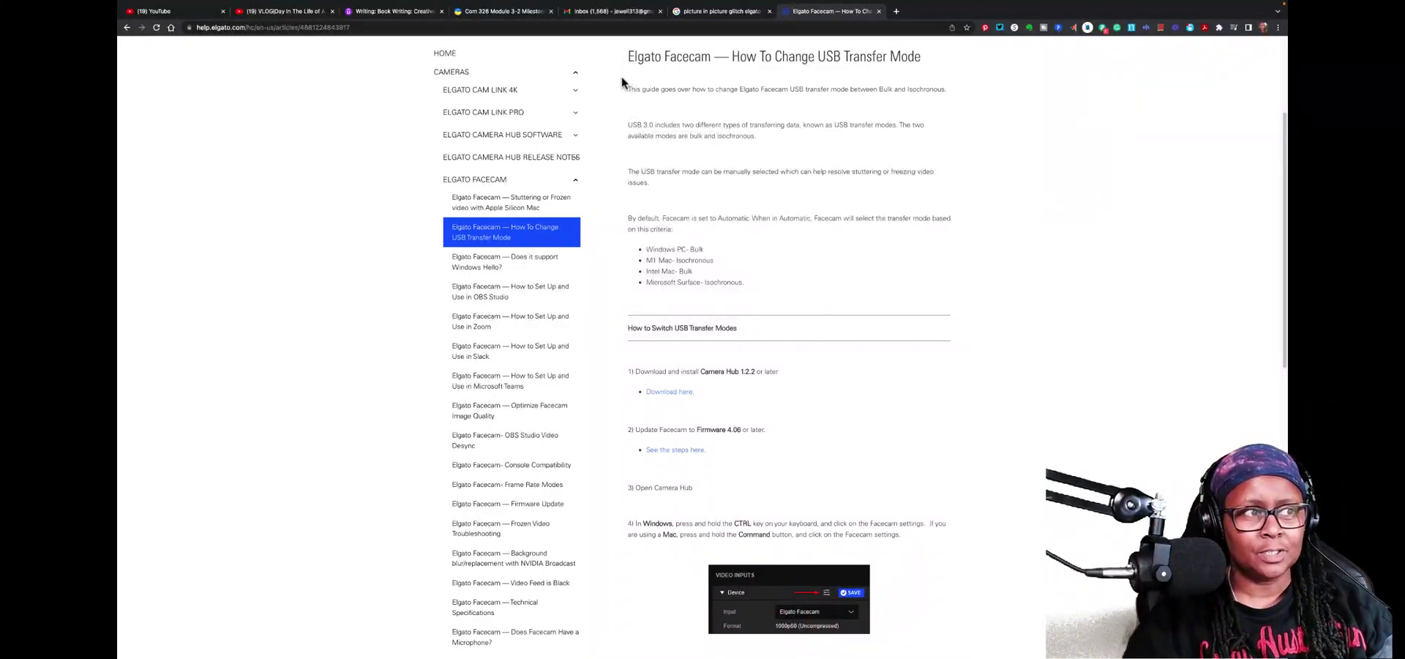
pyautogui.scroll(1, 659, 95)
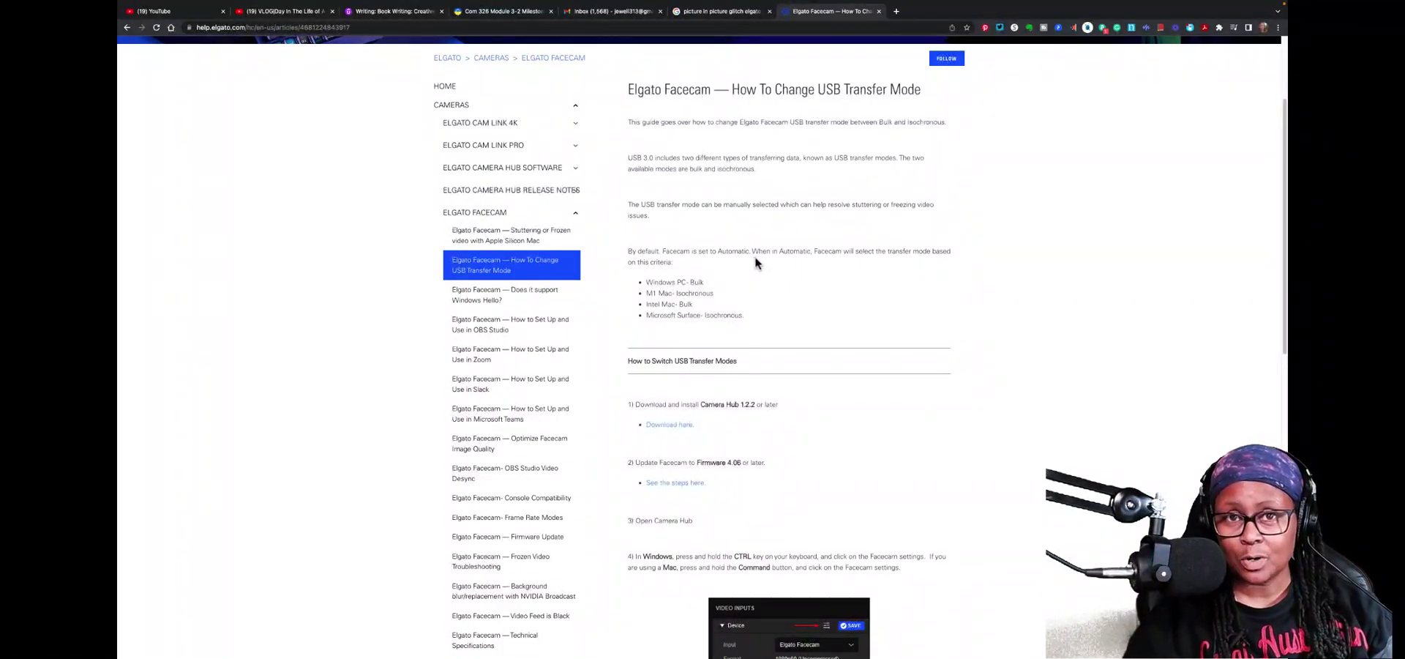
pyautogui.scroll(-1, 756, 262)
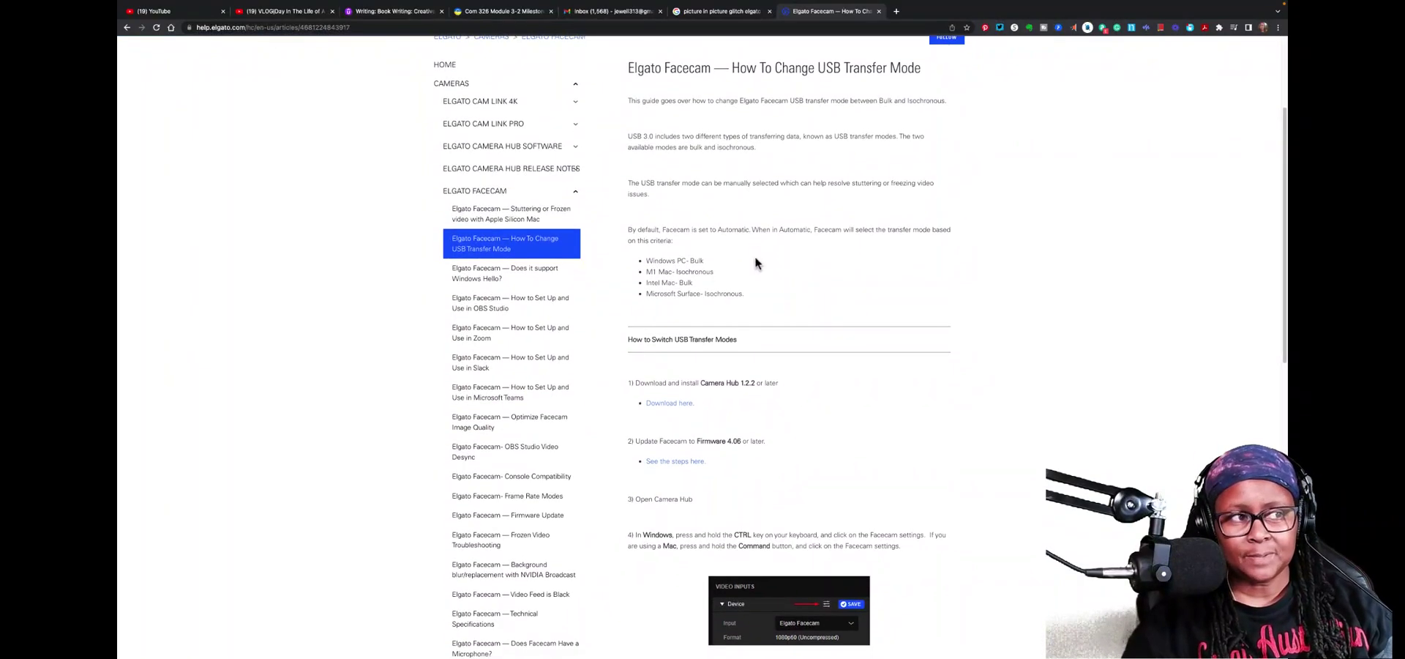
pyautogui.scroll(-2, 756, 262)
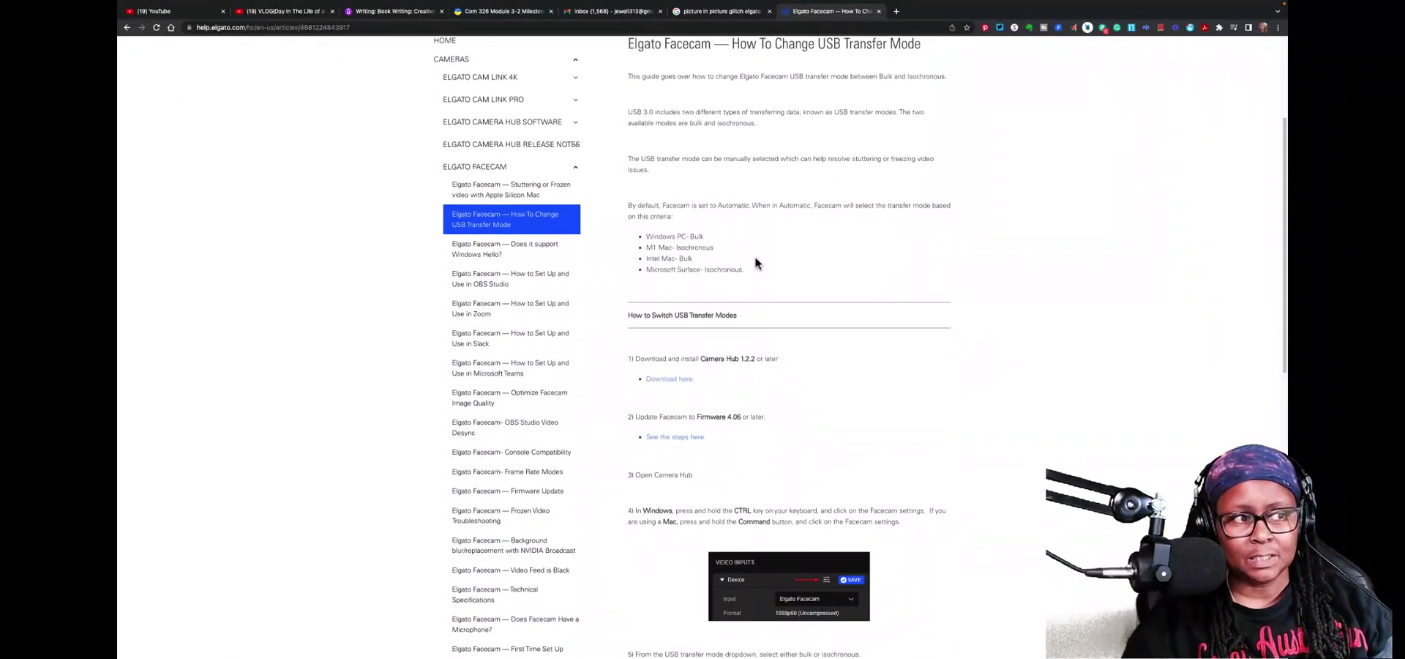
pyautogui.scroll(-1, 756, 262)
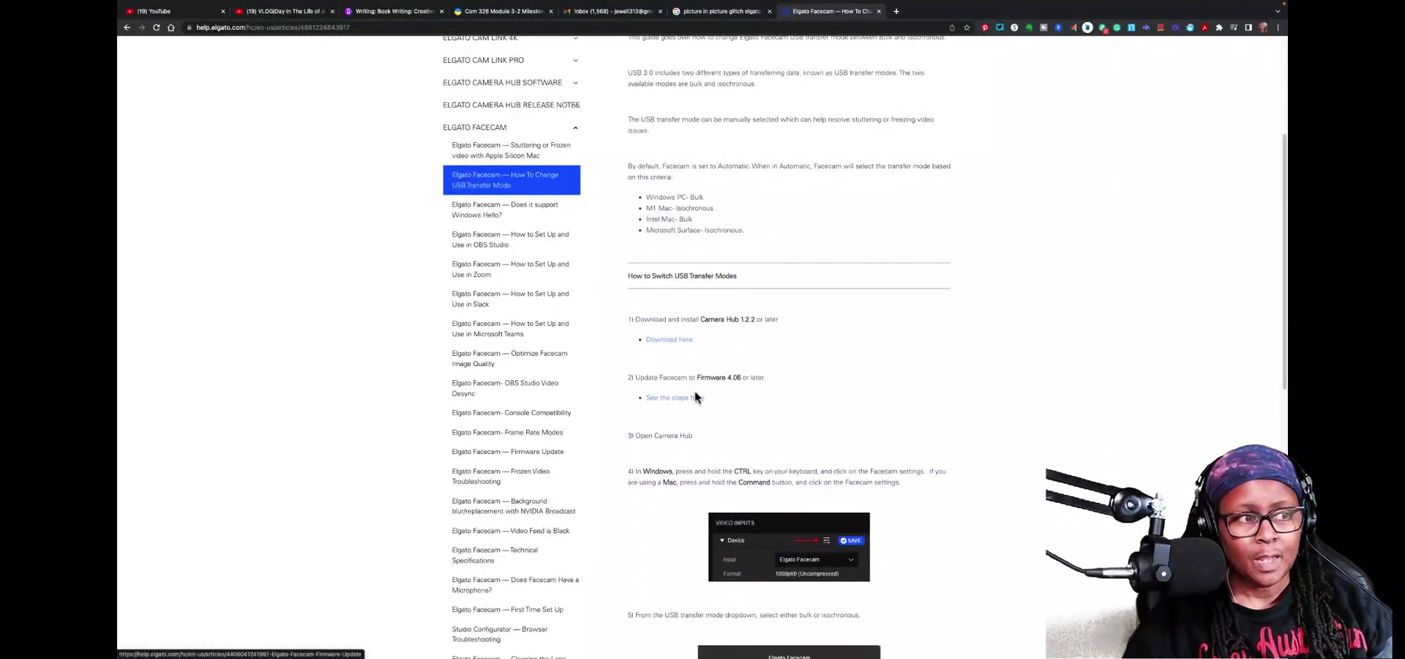
pyautogui.scroll(-1, 722, 401)
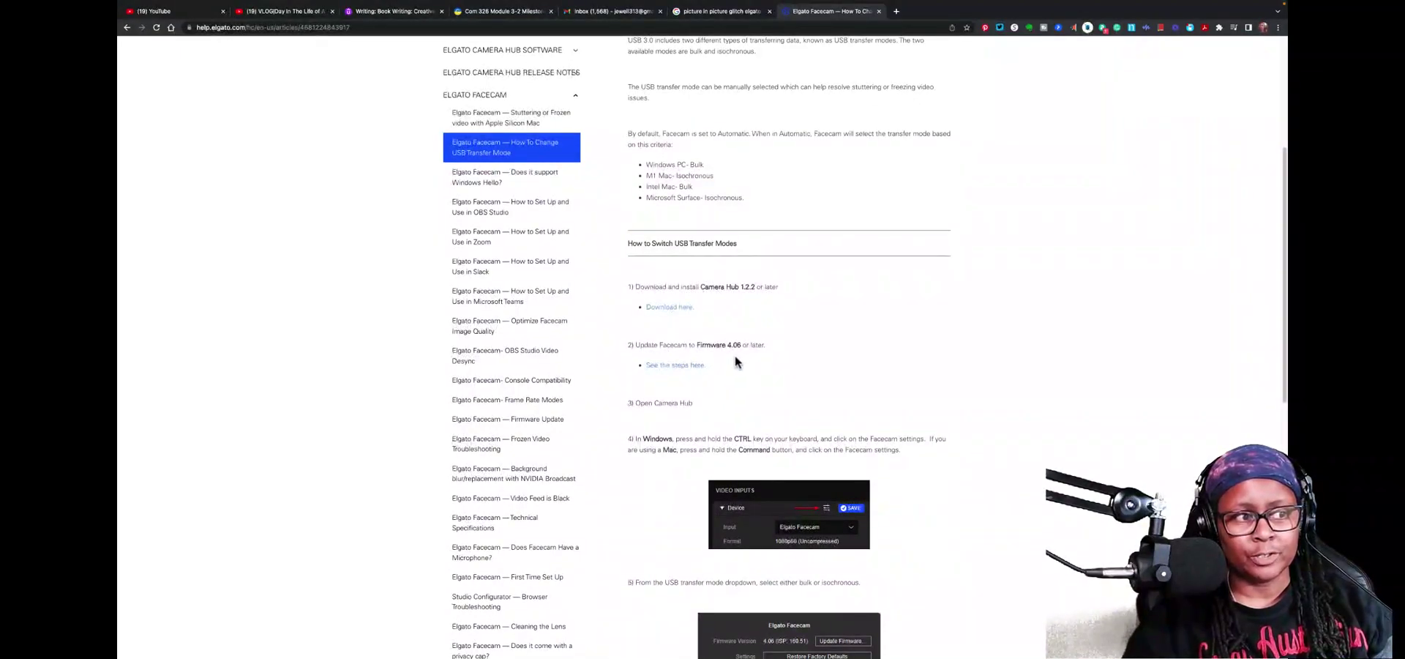
pyautogui.scroll(-2, 738, 380)
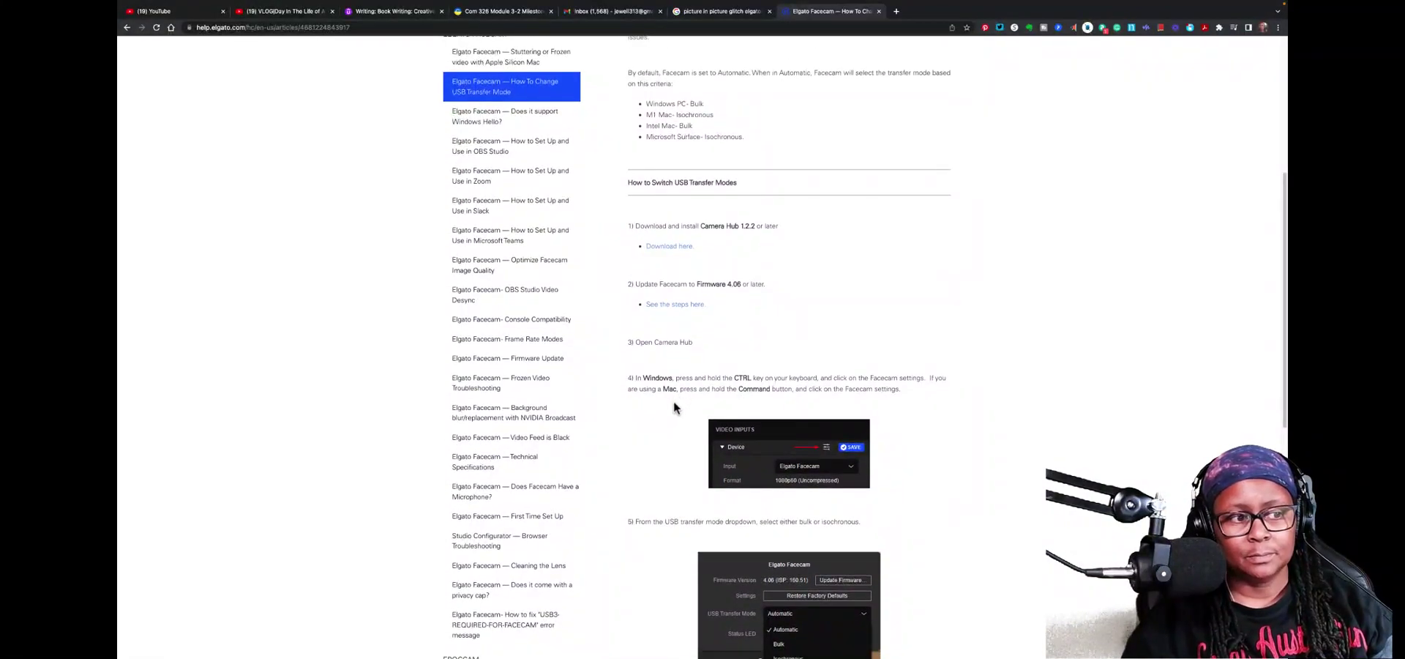
pyautogui.scroll(-1, 662, 408)
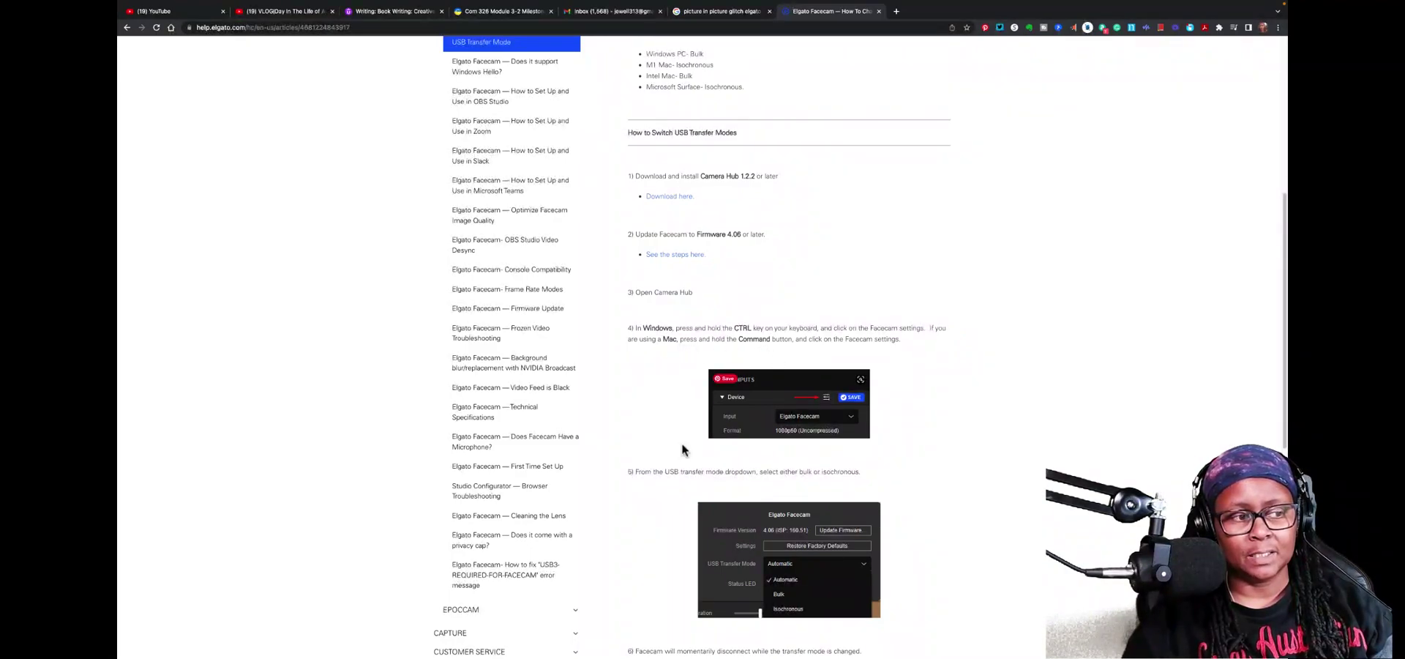
pyautogui.scroll(-1, 654, 486)
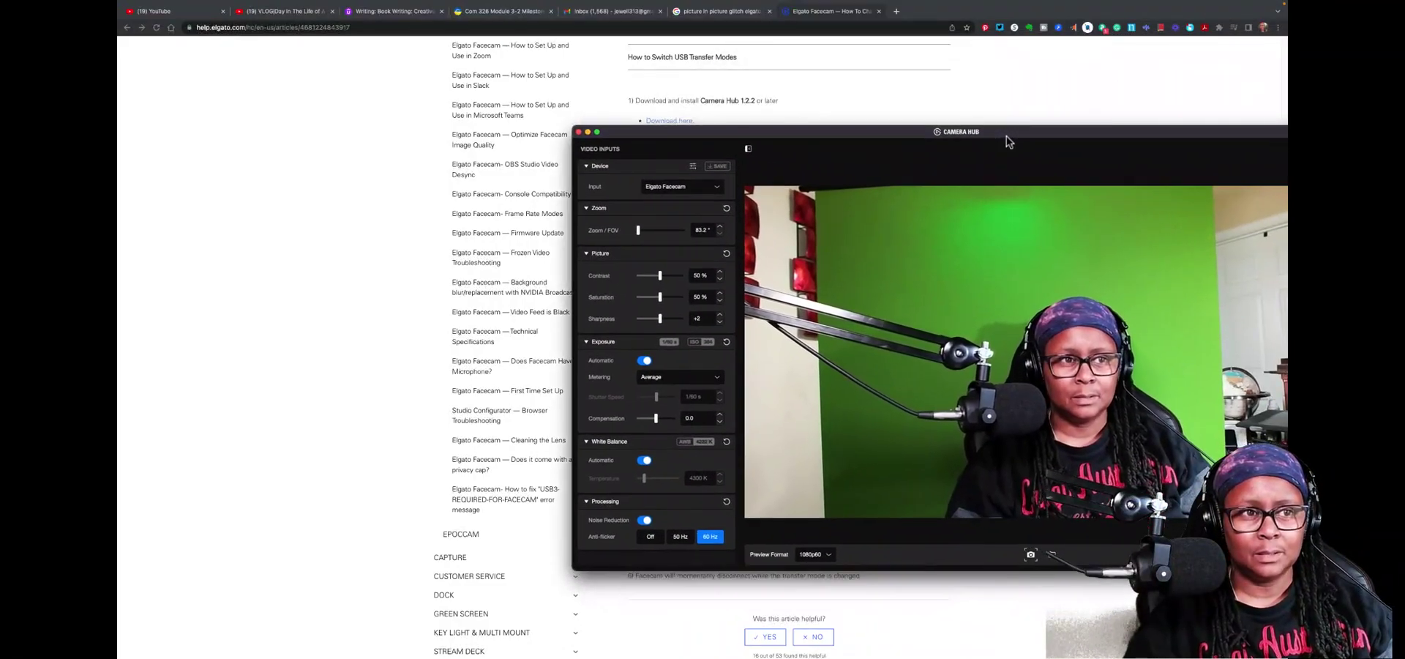
# Reposition the Camera Hub window up and left over the help article
pyautogui.moveTo(1024, 136); pyautogui.dragTo(893, 100)
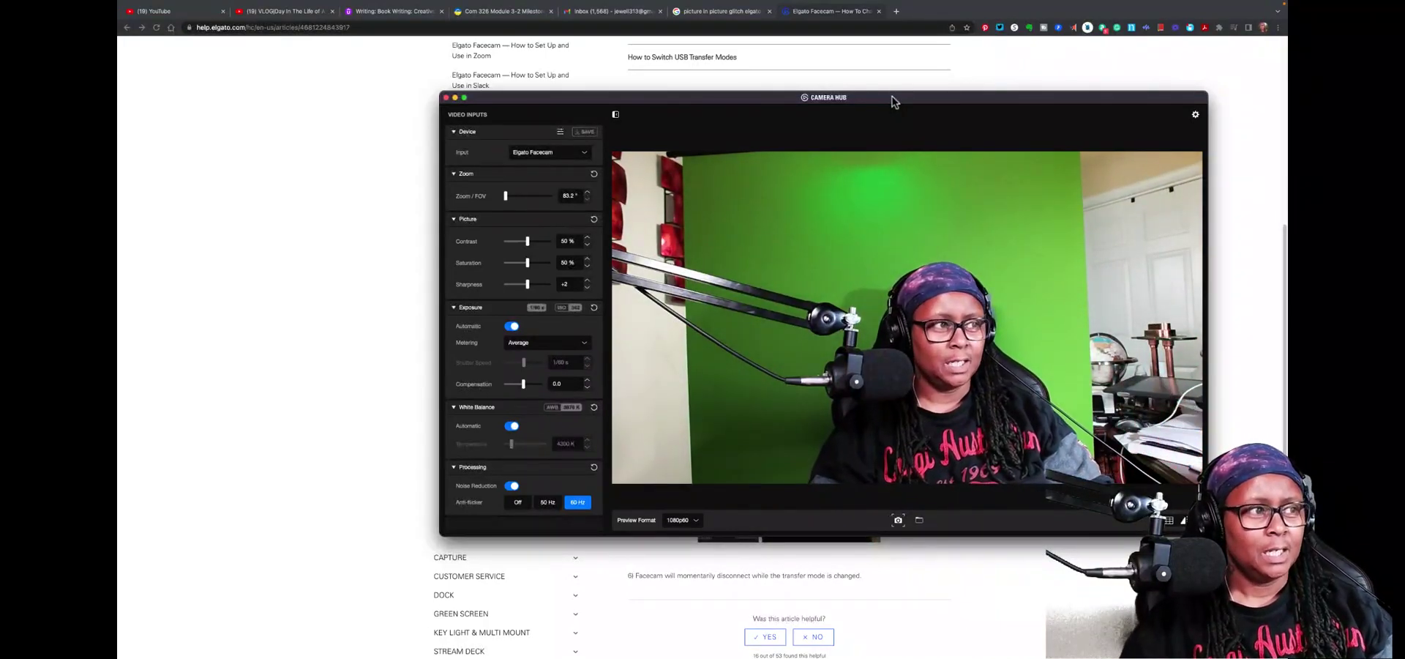
pyautogui.moveTo(881, 100); pyautogui.dragTo(906, 83)
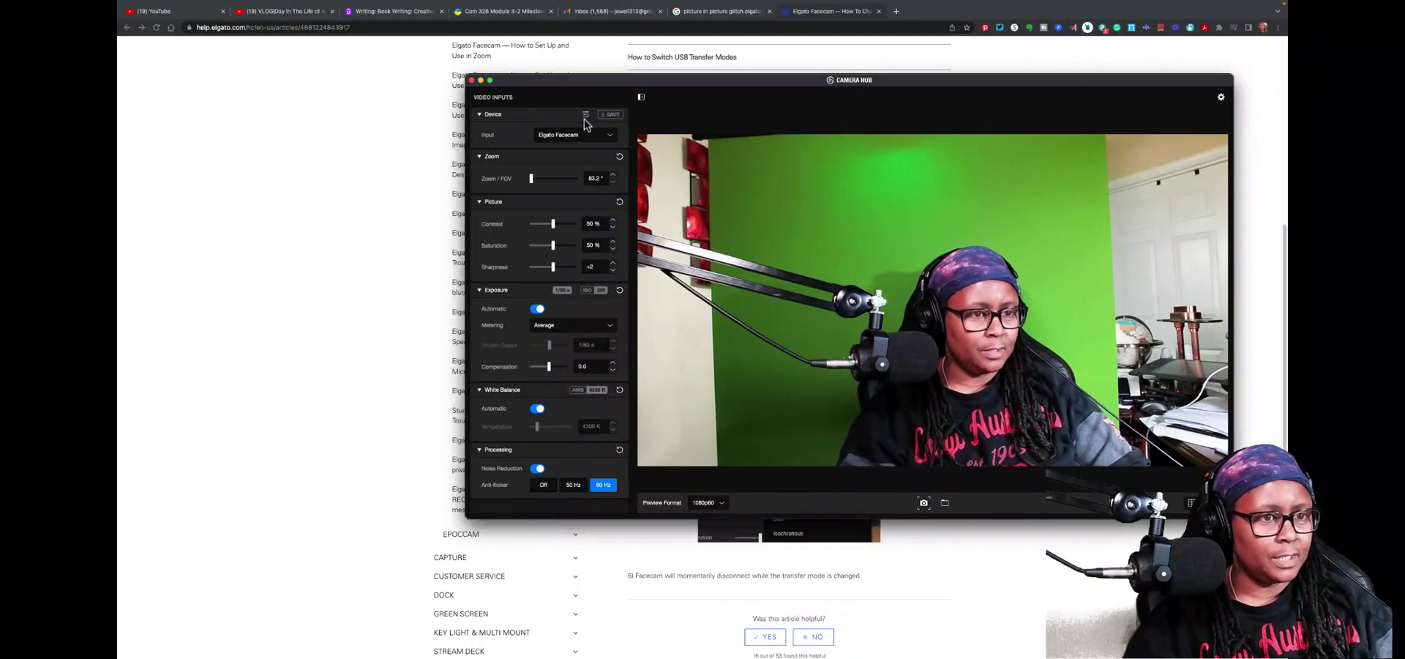
pyautogui.click(585, 116)
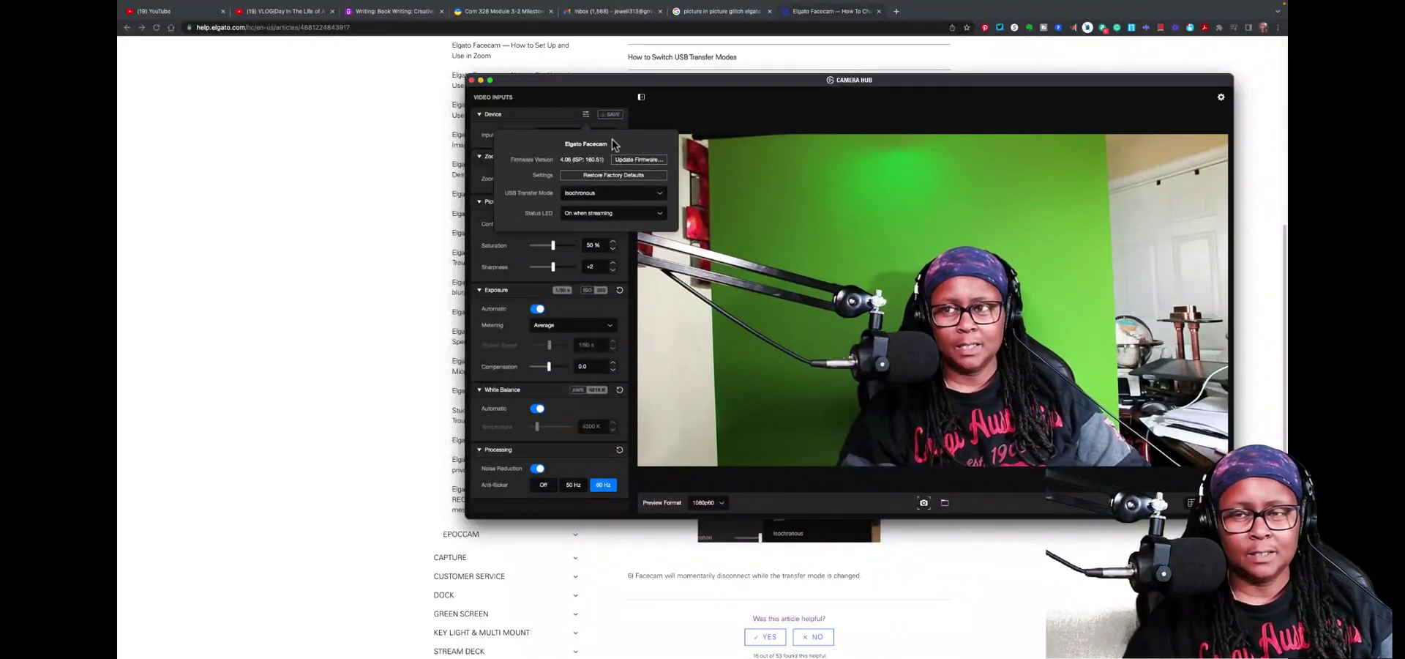
pyautogui.moveTo(612, 143); pyautogui.dragTo(653, 143)
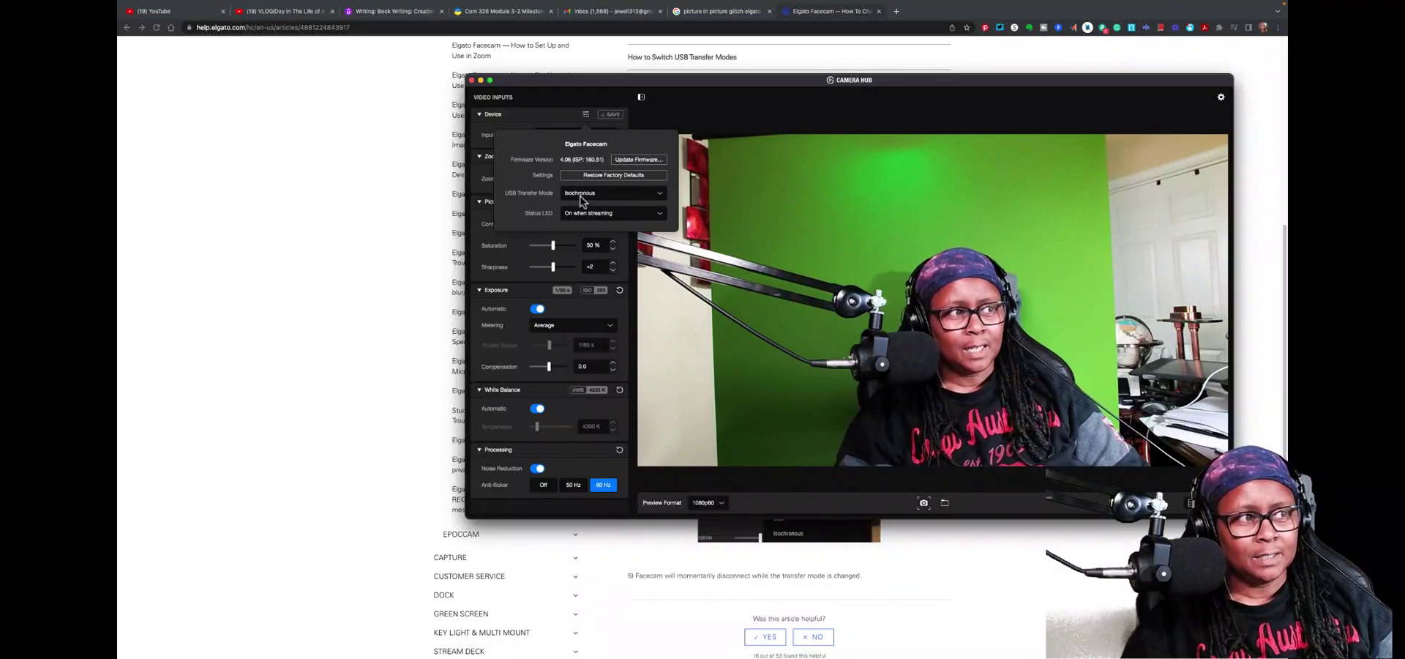
pyautogui.click(661, 194)
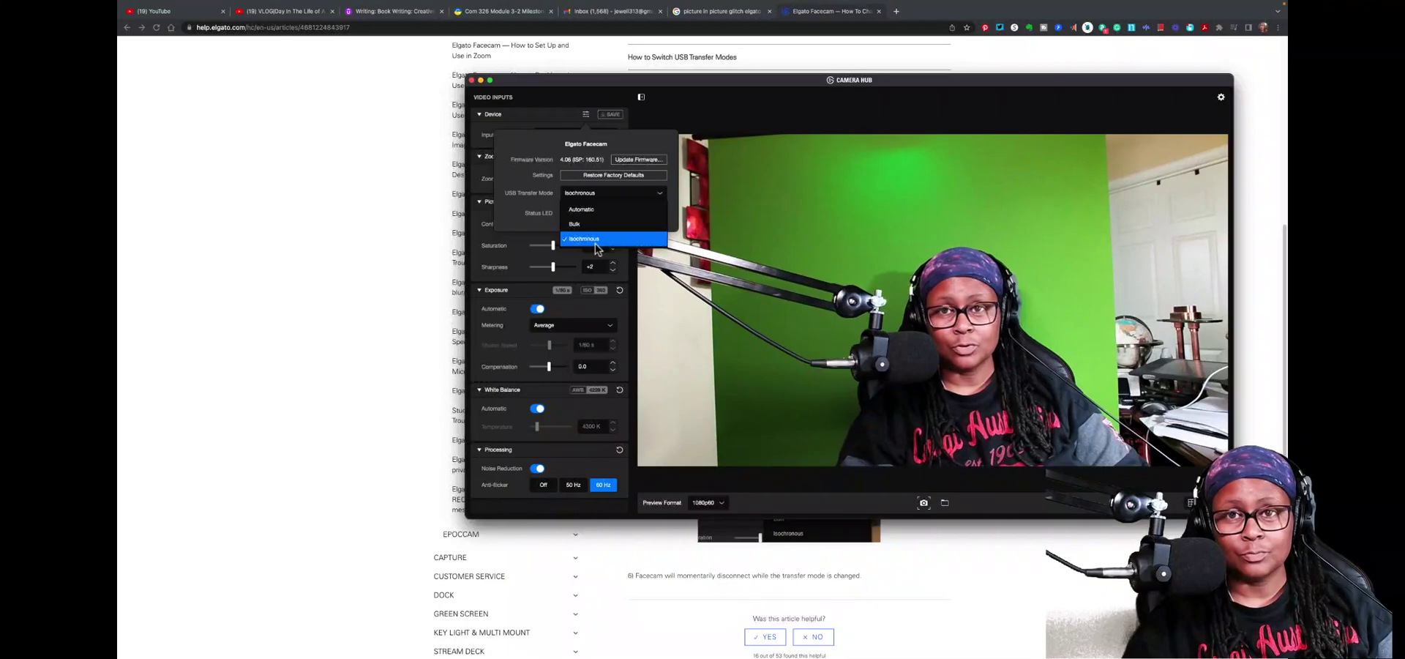
pyautogui.click(635, 143)
pyautogui.click(520, 140)
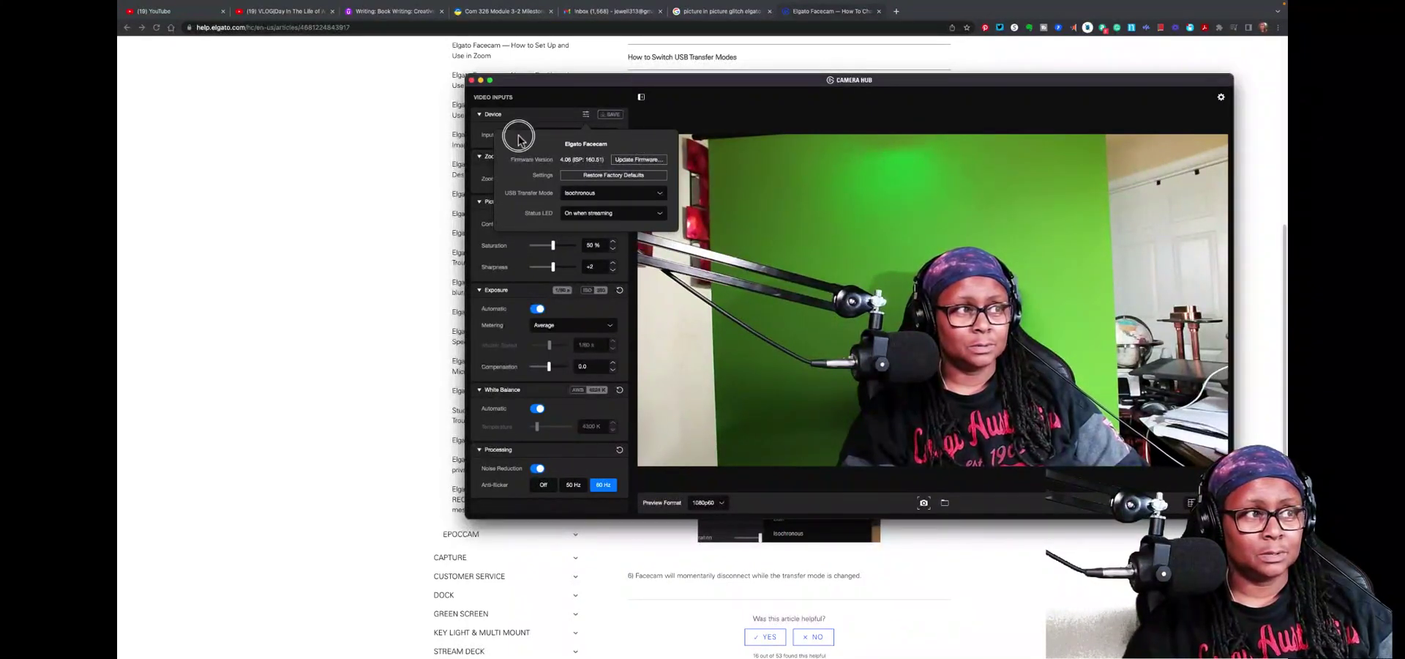
pyautogui.click(586, 115)
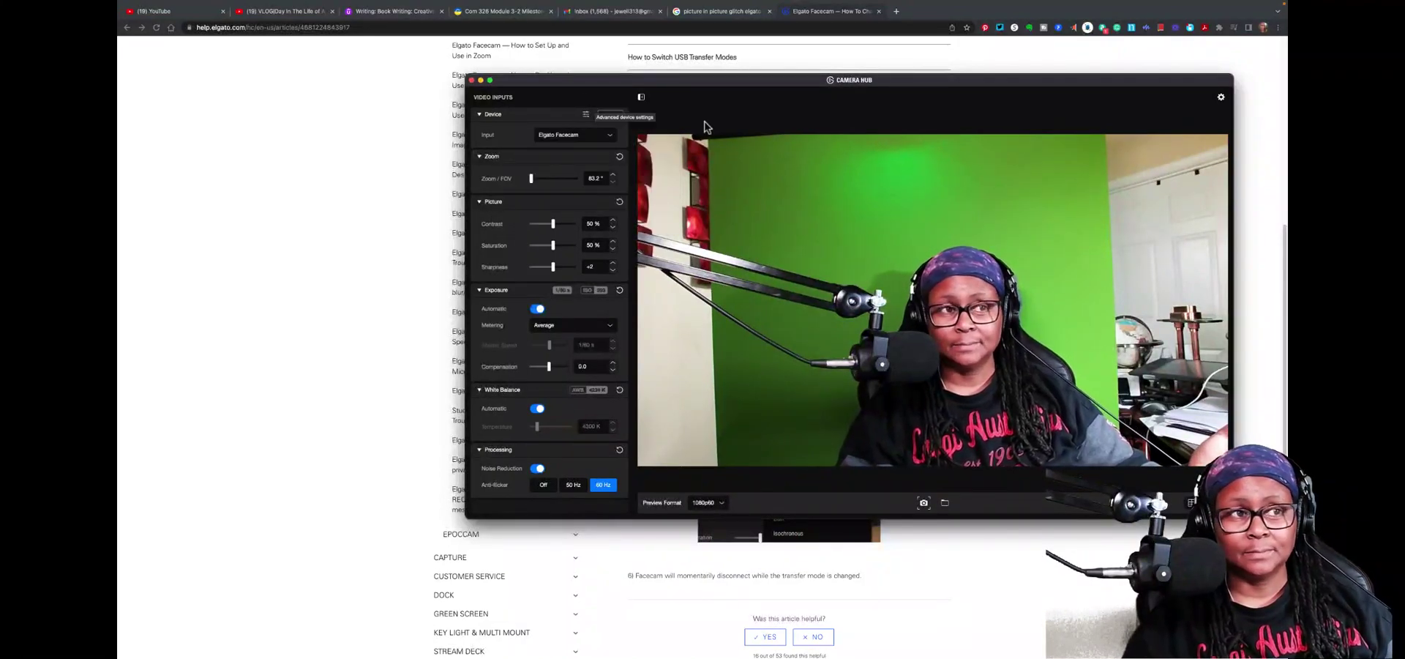
# Close the Camera Hub window, leaving the USB transfer mode article in view
pyautogui.click(480, 80)
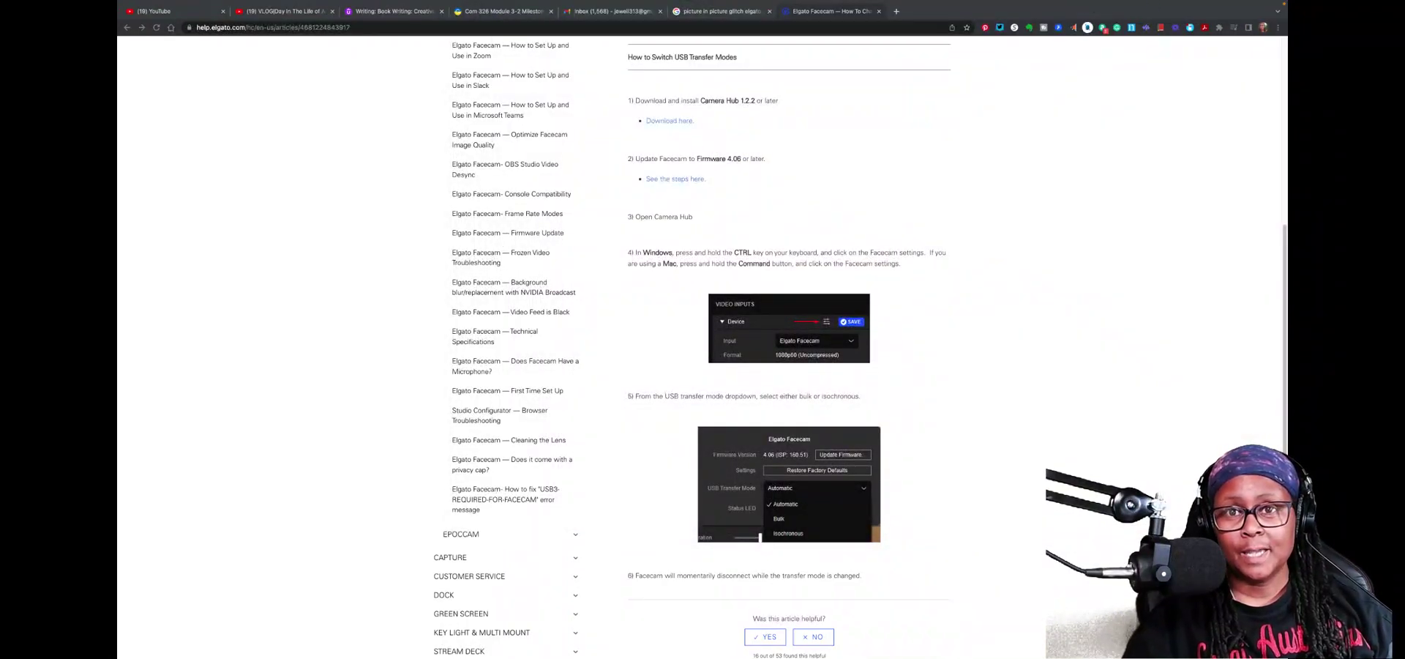